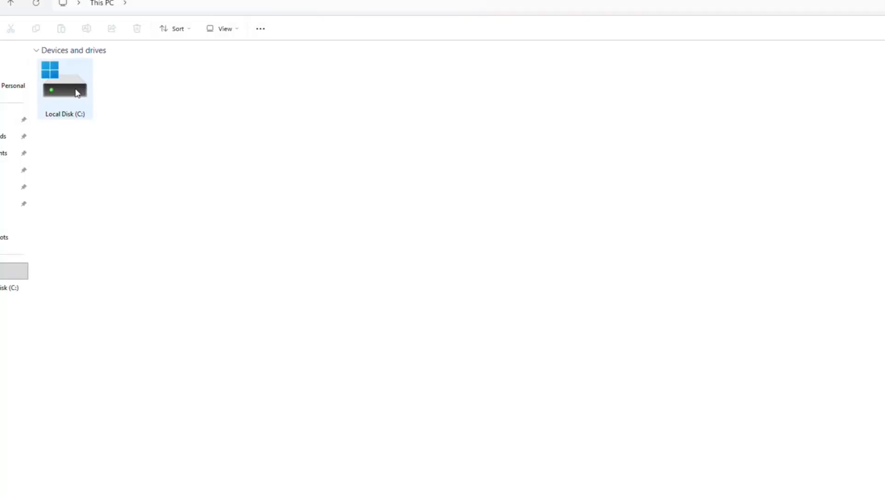
Step: Navigate C: > Users > profile and enable showing hidden items so AppData appears
double_click(76, 91)
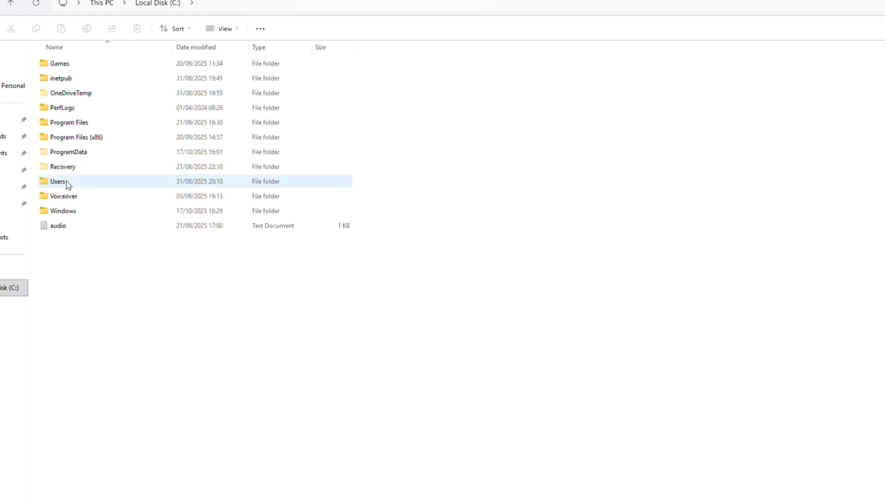
double_click(68, 184)
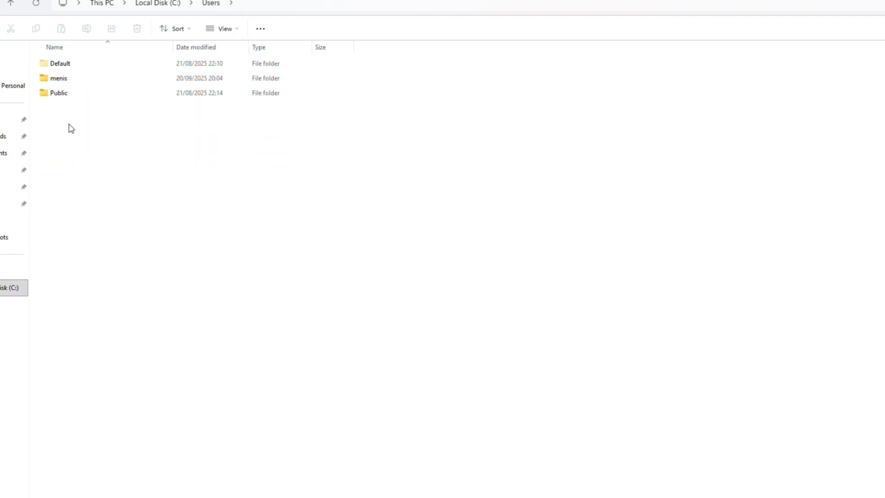
double_click(66, 79)
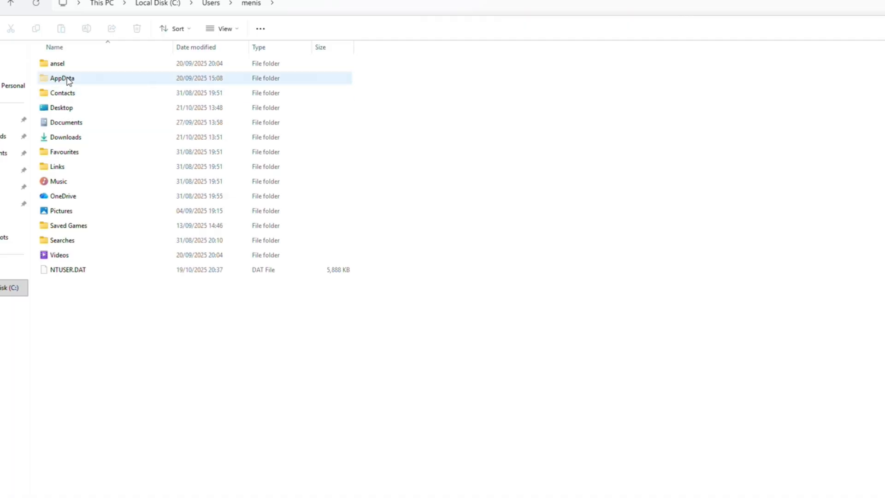
click(225, 29)
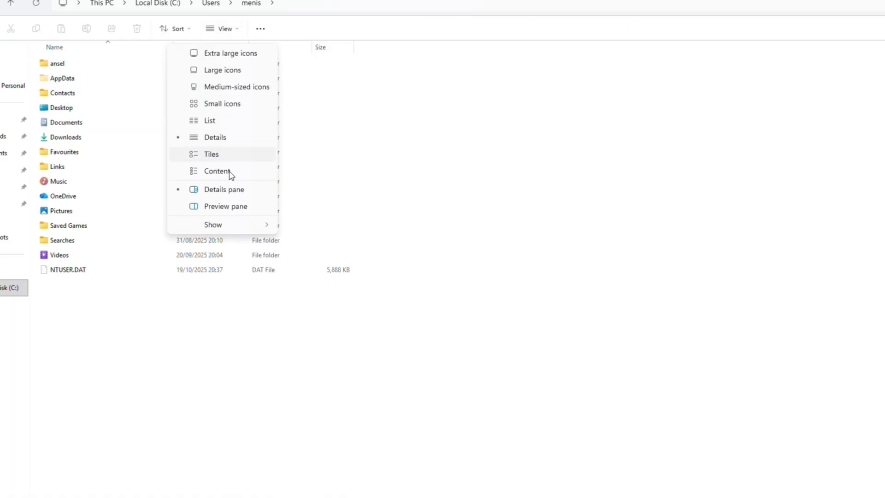
mouse_move(213, 225)
click(330, 297)
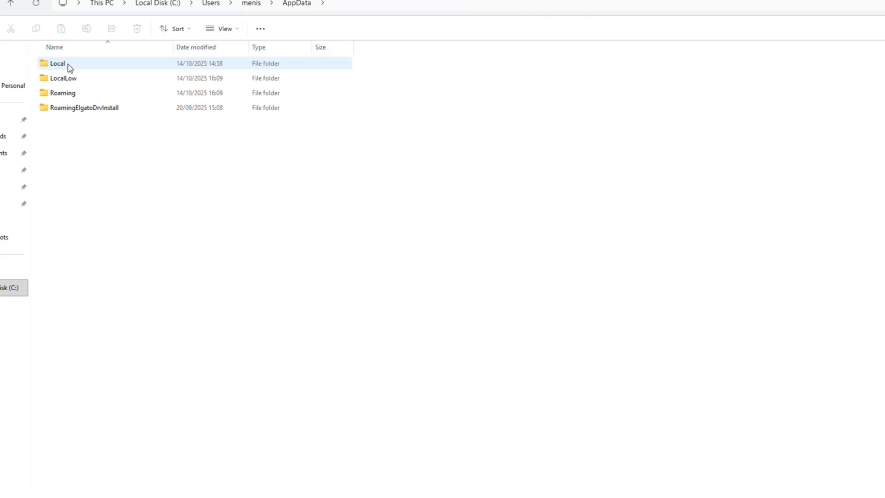
Step: Descend through AppData Local > Saber > RoadCraftGame > storage > steam
double_click(68, 66)
click(58, 417)
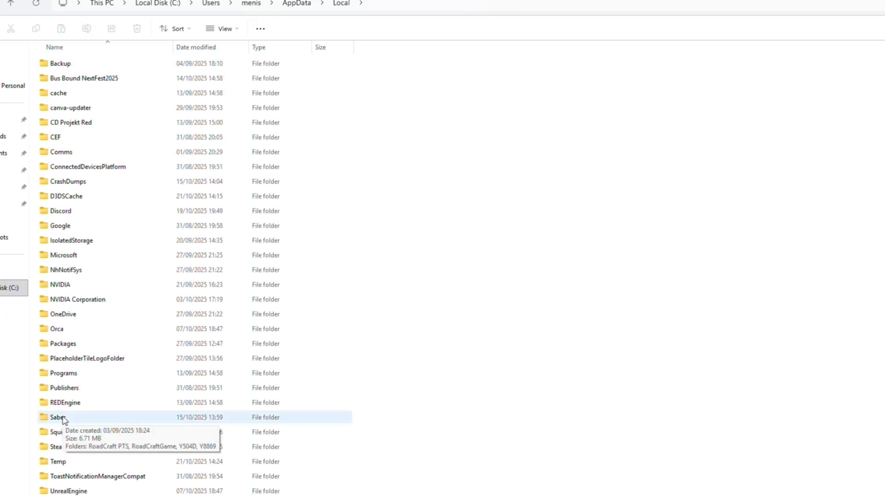
double_click(59, 417)
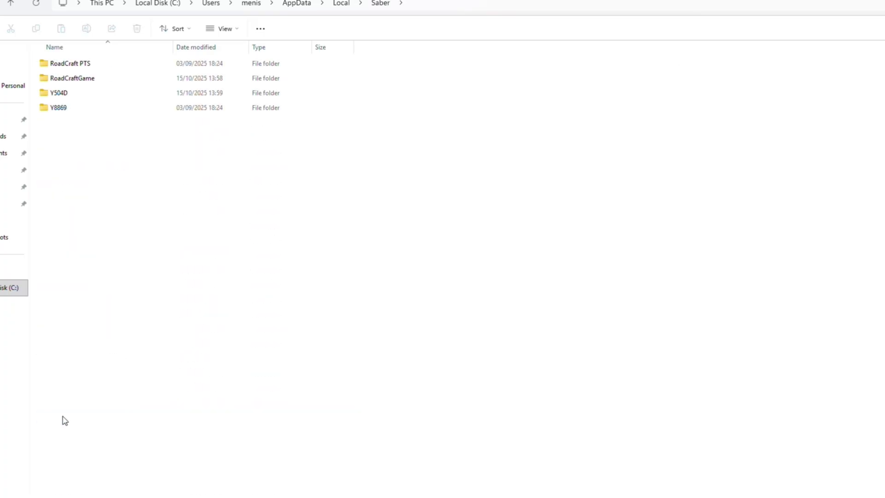
double_click(74, 79)
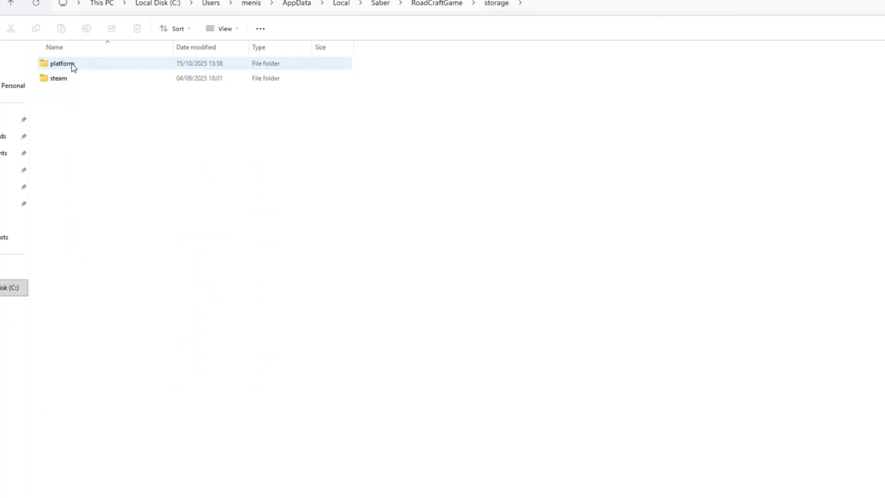
click(69, 80)
double_click(69, 80)
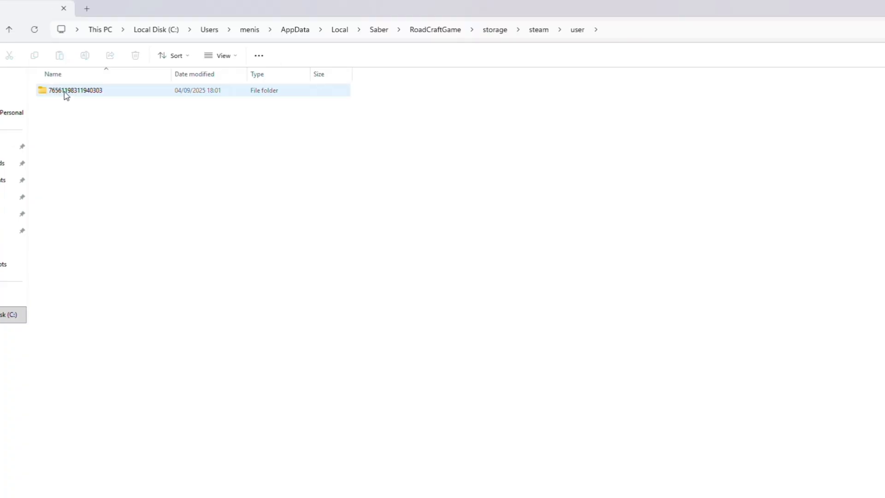
Step: Continue through the user id and Main folders into the save folder listing SLOT_0
double_click(81, 94)
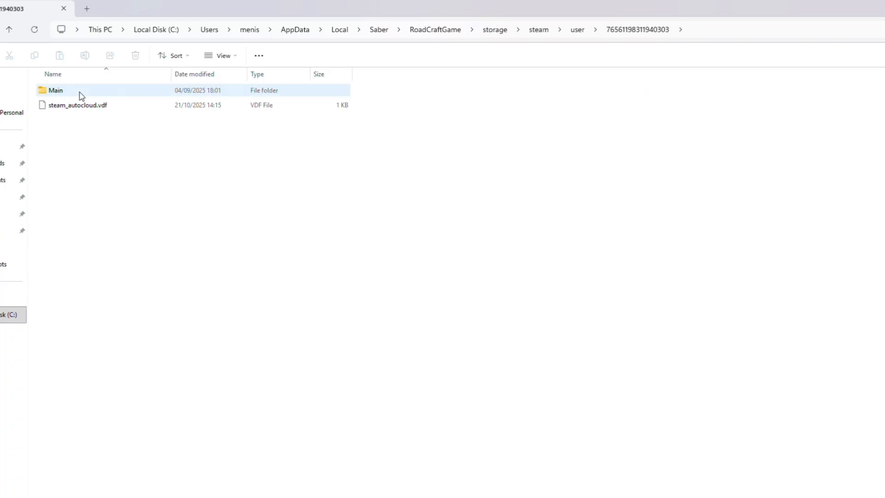
double_click(80, 94)
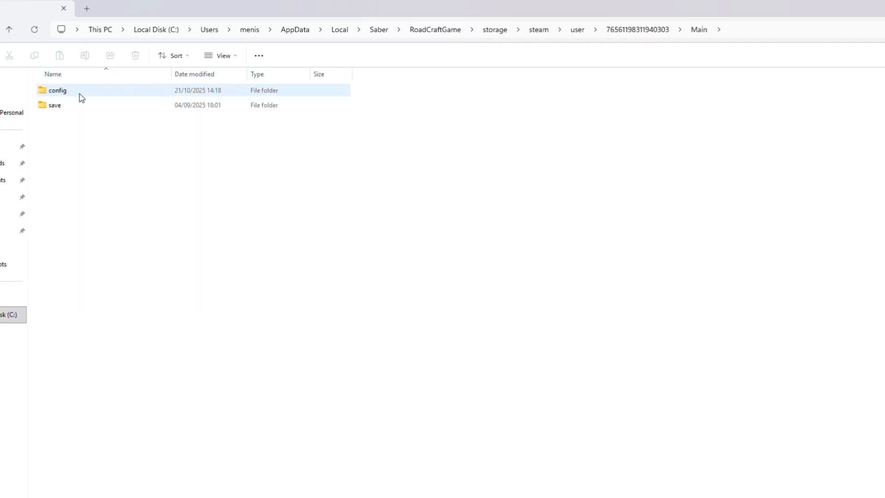
click(66, 108)
double_click(66, 109)
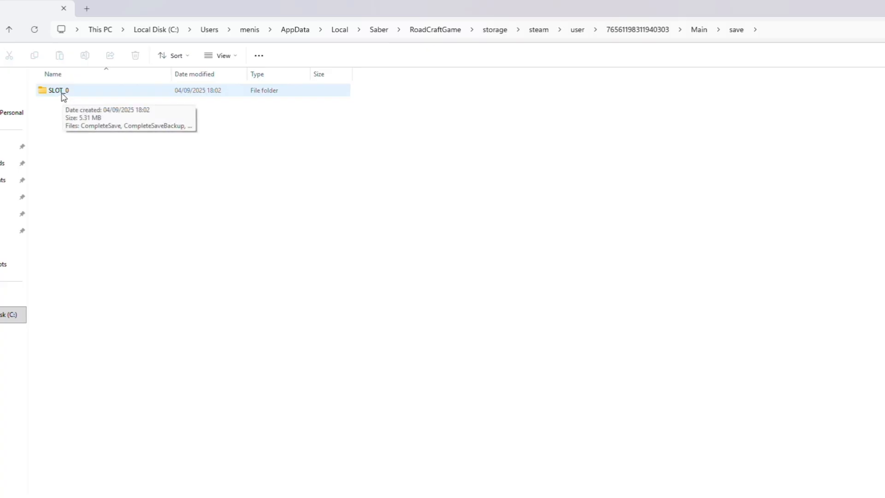
Step: Check SLOT_0's save files including CompleteSave, return up and copy the SLOT_0 folder
double_click(63, 100)
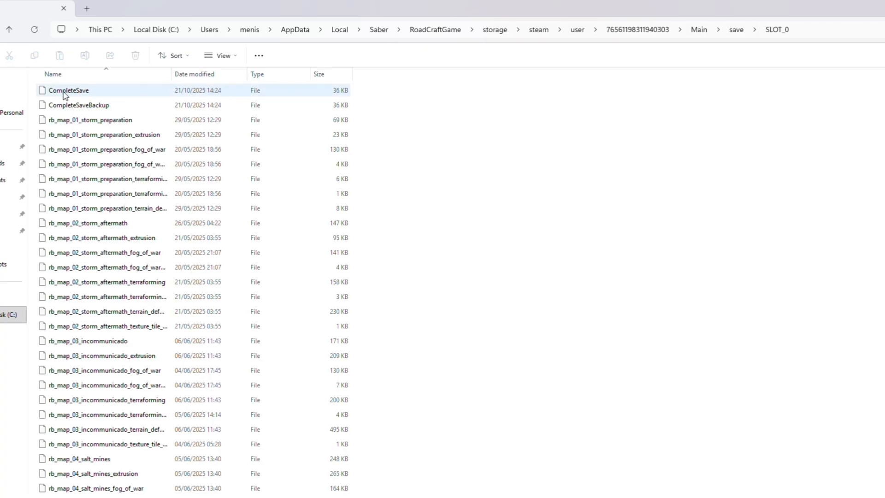
click(9, 29)
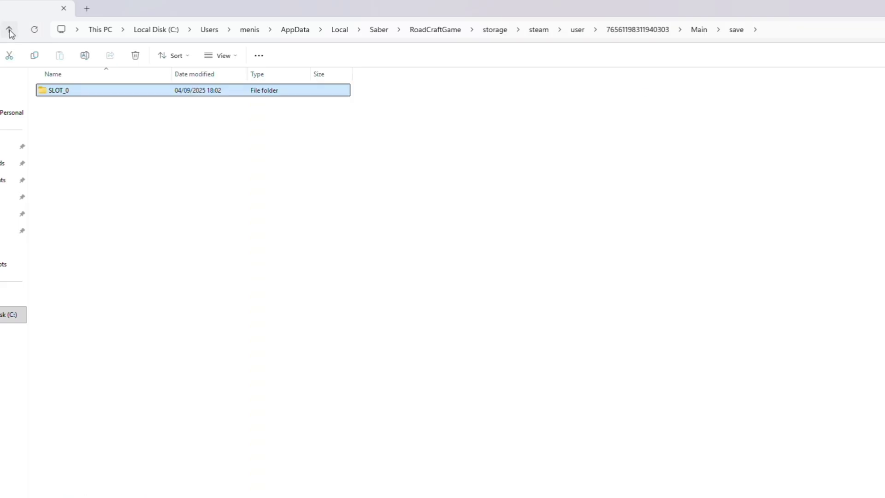
right_click(59, 91)
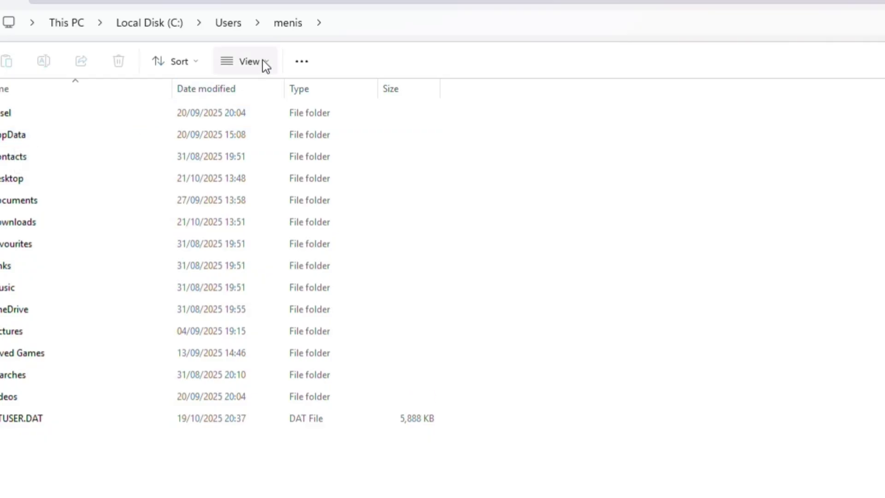
click(249, 61)
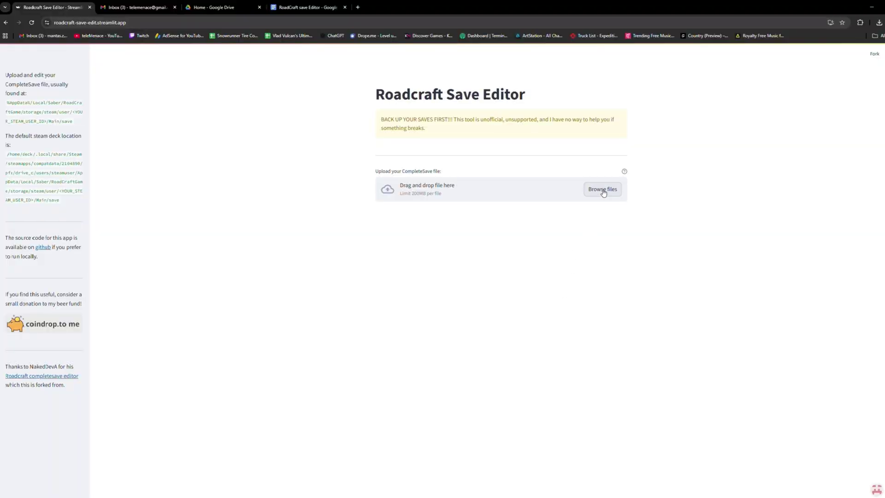
Step: Start browsing for a CompleteSave file to upload in Roadcraft Save Editor
click(603, 192)
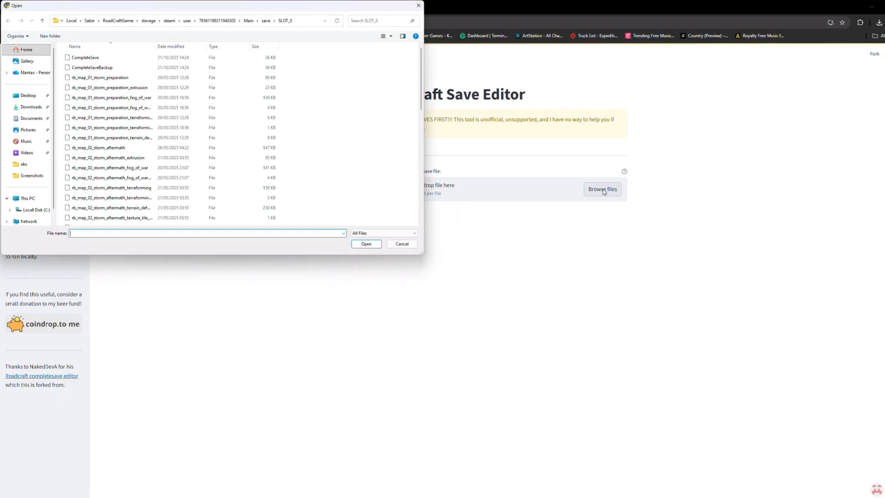
Step: Load the original CompleteSave from SLOT_0 into the editor
double_click(86, 57)
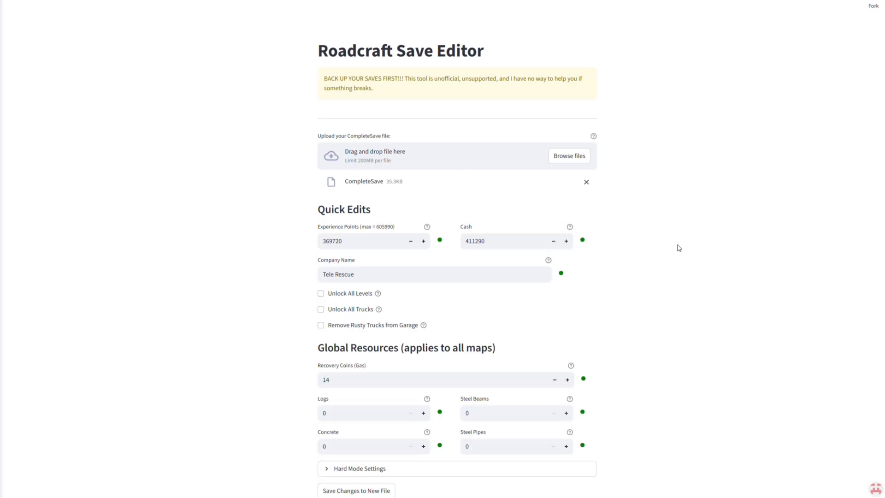
scroll(678, 247, down, 2)
scroll(677, 247, down, 1)
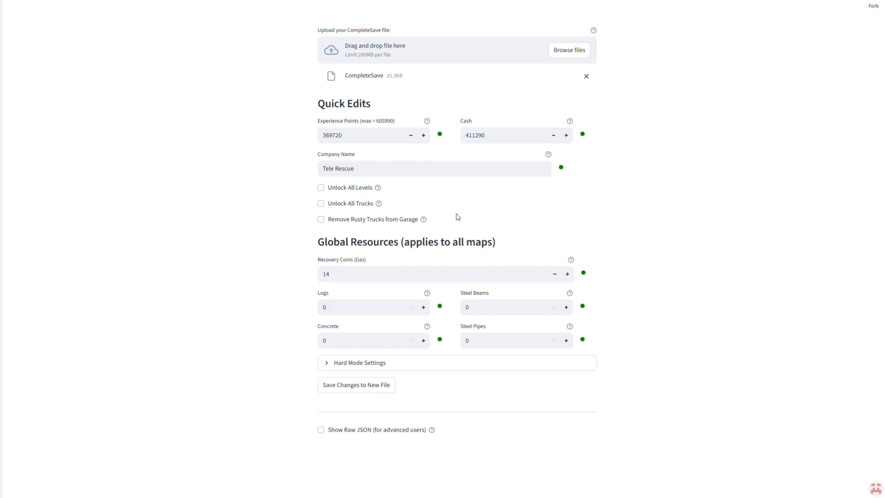
Step: Enable Fuel Consumption and Manual Gearbox in Hard Mode Settings and rebuild the save to a new file
click(390, 365)
scroll(415, 366, down, 3)
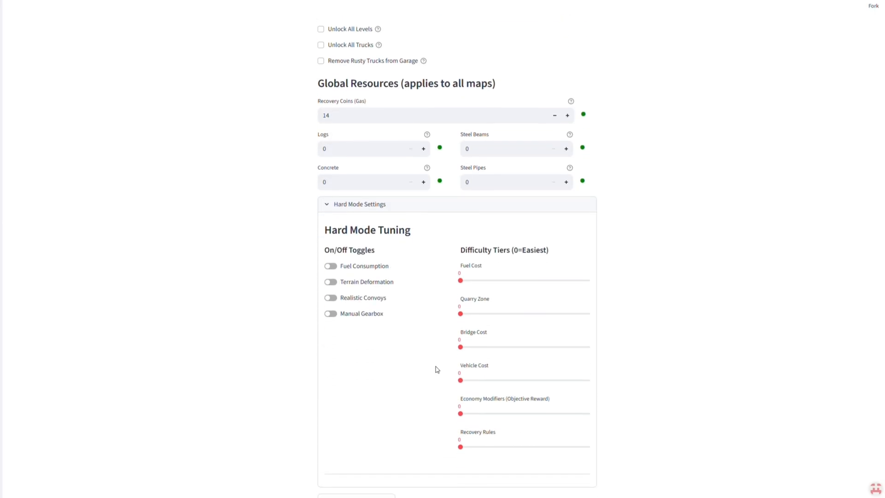
scroll(418, 353, down, 1)
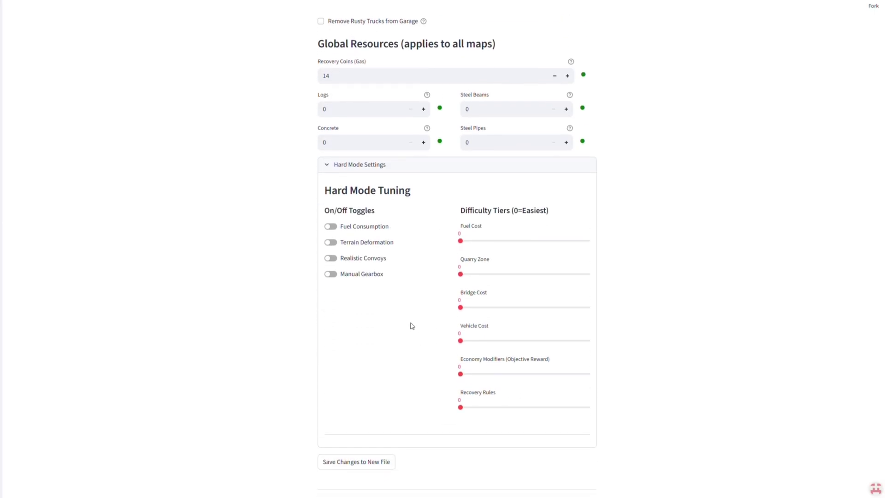
click(330, 227)
click(332, 275)
scroll(380, 429, down, 1)
scroll(380, 428, down, 1)
click(366, 423)
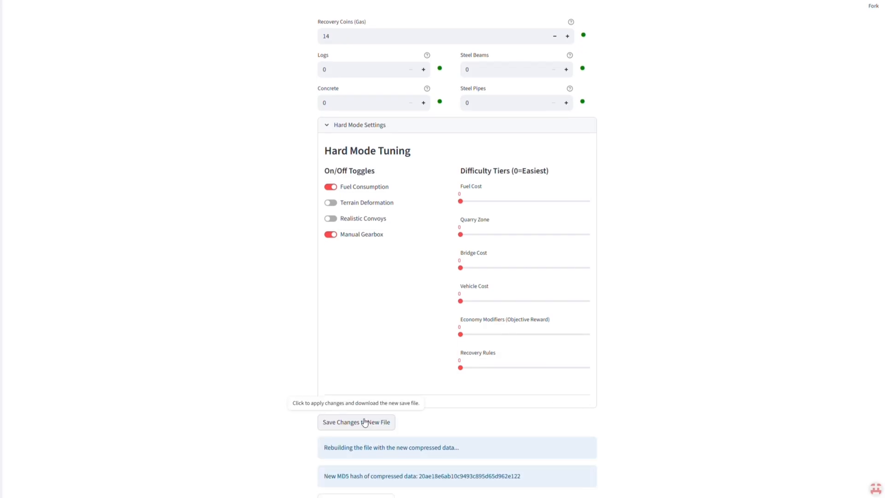
scroll(429, 422, down, 1)
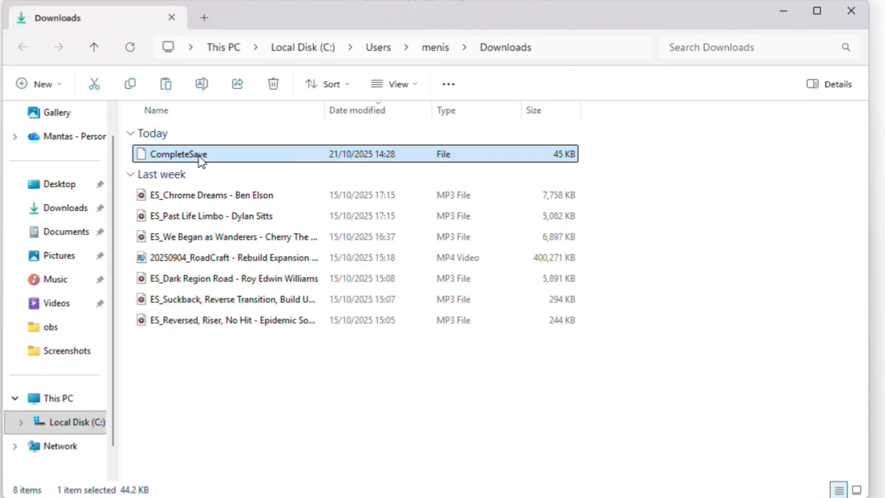
Step: Copy the downloaded CompleteSave into SLOT_0, replacing the existing file
right_click(199, 155)
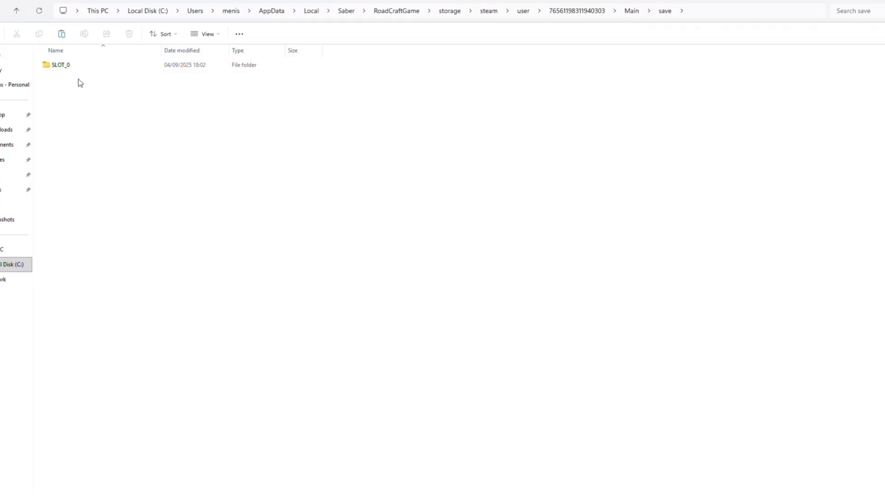
click(68, 66)
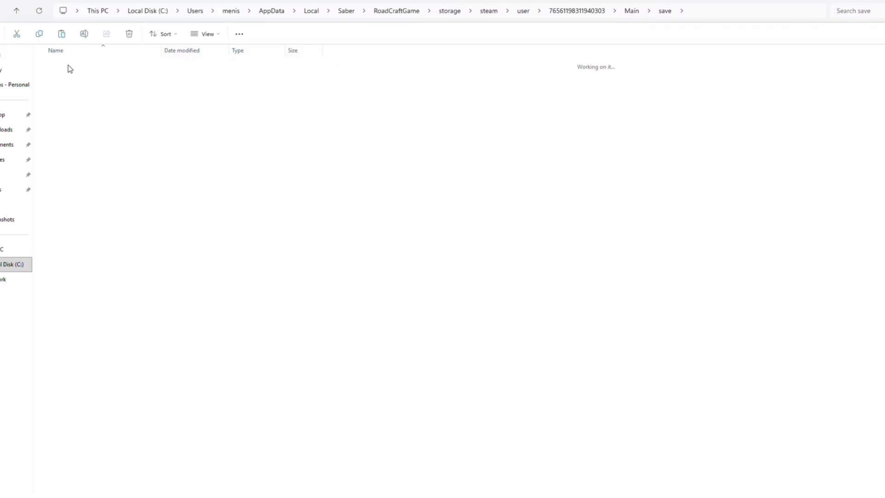
double_click(68, 66)
right_click(386, 96)
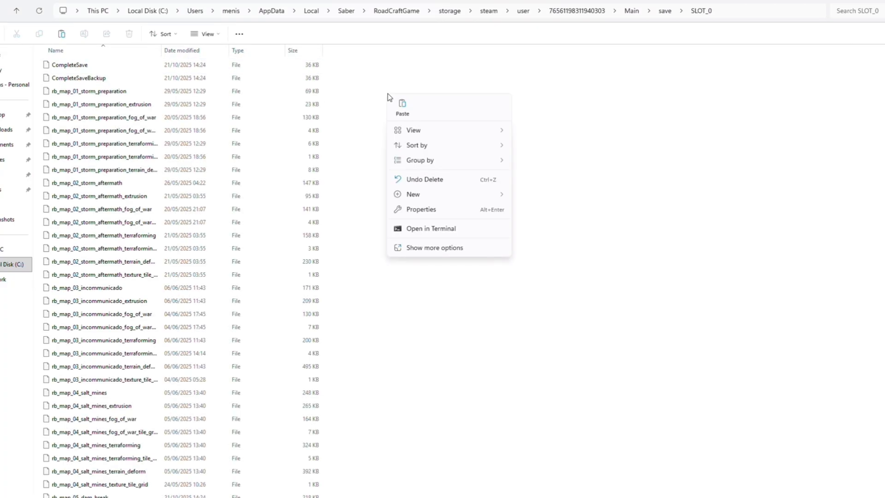
click(402, 109)
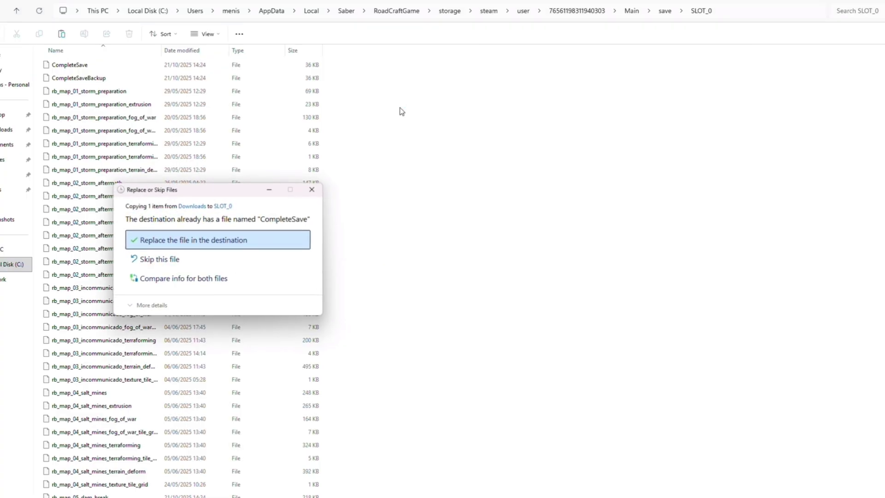
click(175, 243)
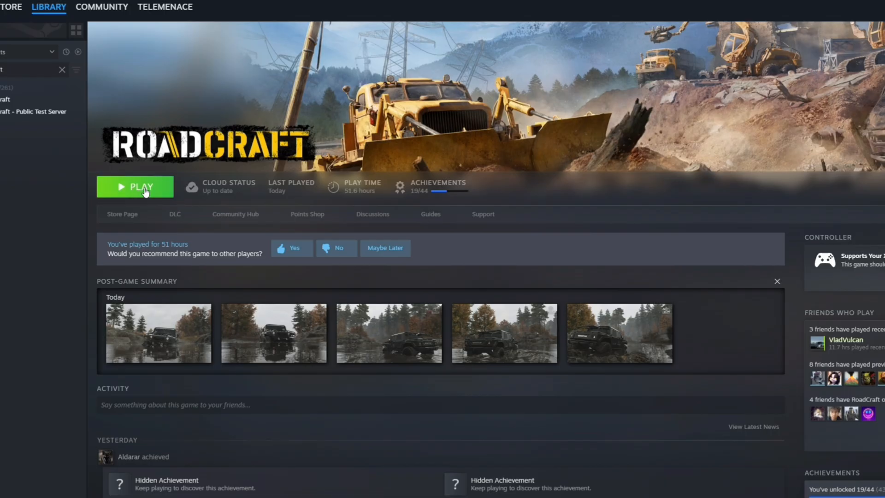
Step: Launch RoadCraft from Steam with the standard play option
click(146, 192)
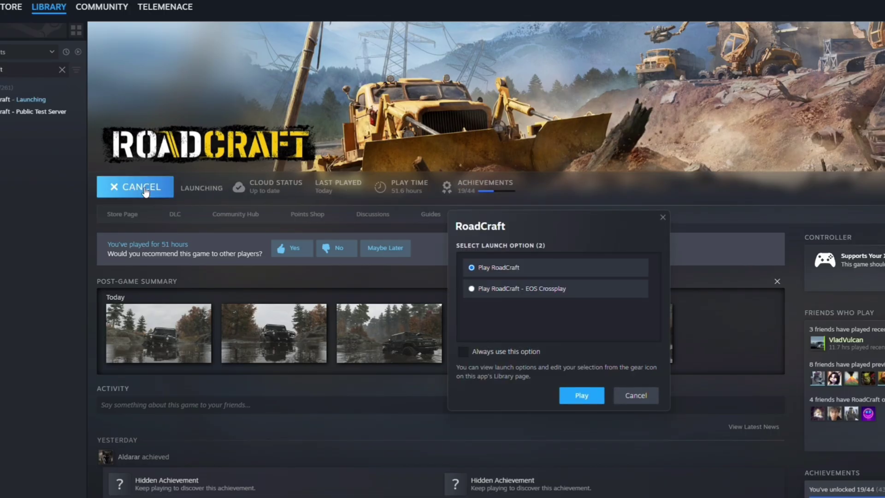
click(575, 397)
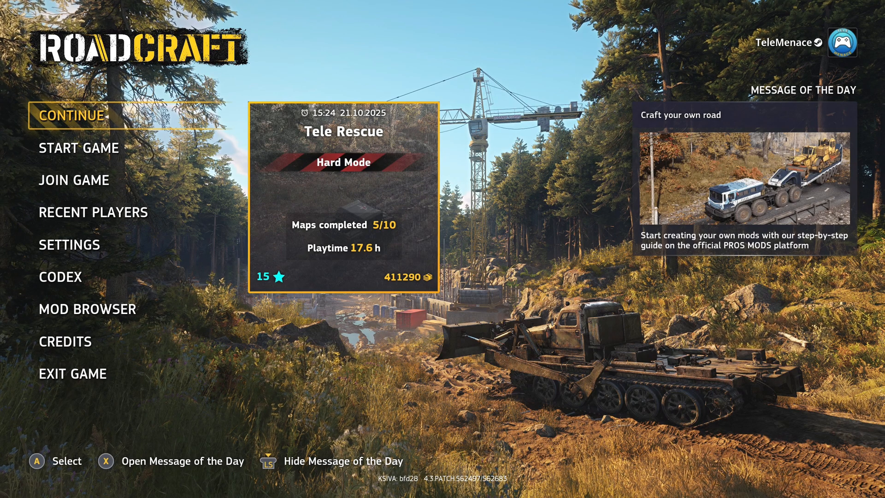